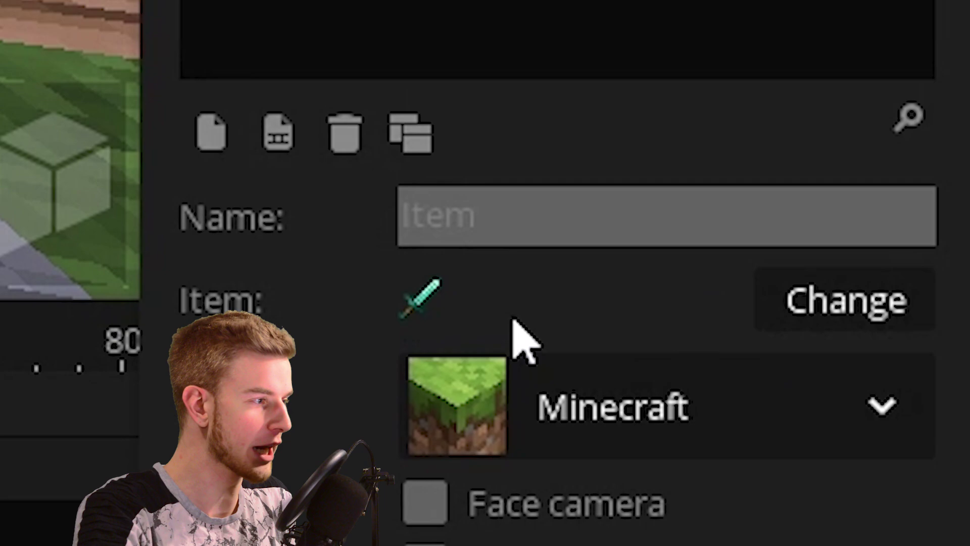
Swap the scene's diamond sword for another item chosen from the item grid.
click(816, 319)
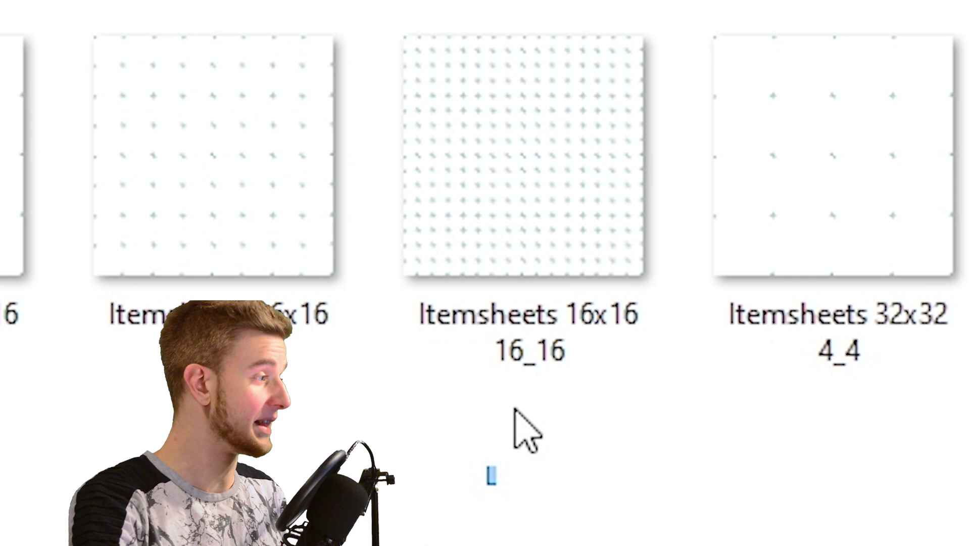
Open the Itemsheets 16x16 16_16 template with paint.net.
click(430, 242)
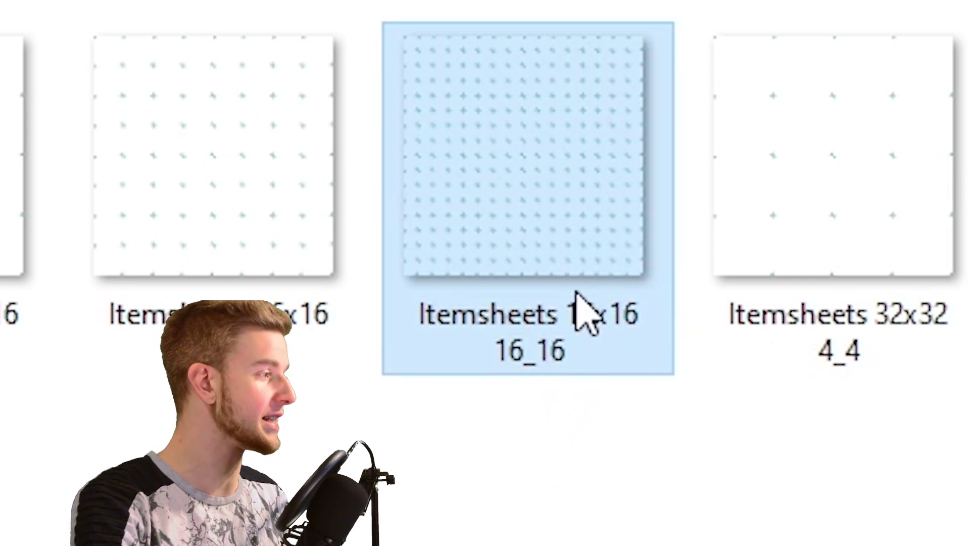
right_click(506, 177)
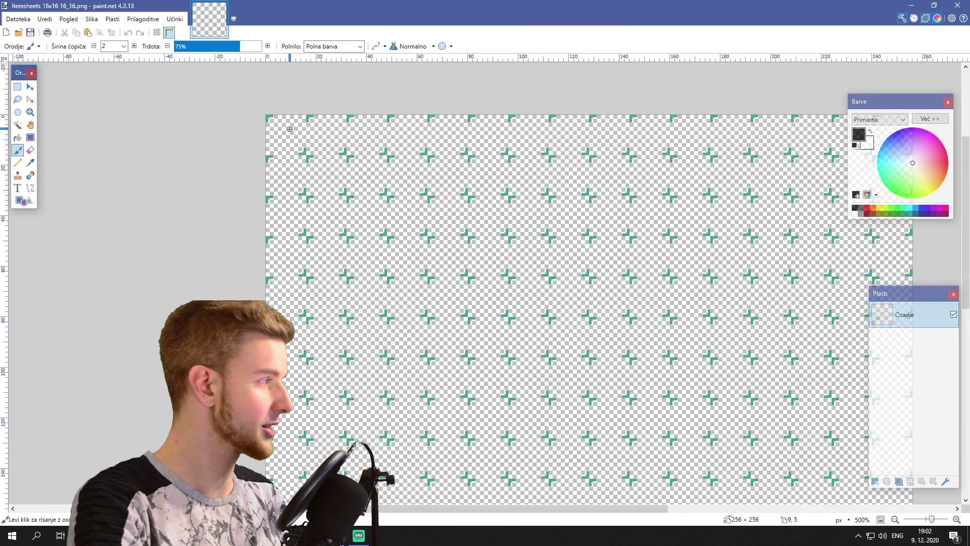
Zoom into the sheet and rectangle-select one 16x16 tile to show its size, then deselect.
mouse_move(462, 188)
middle_down()
mouse_move(352, 137)
mouse_move(324, 240)
mouse_move(309, 250)
middle_up()
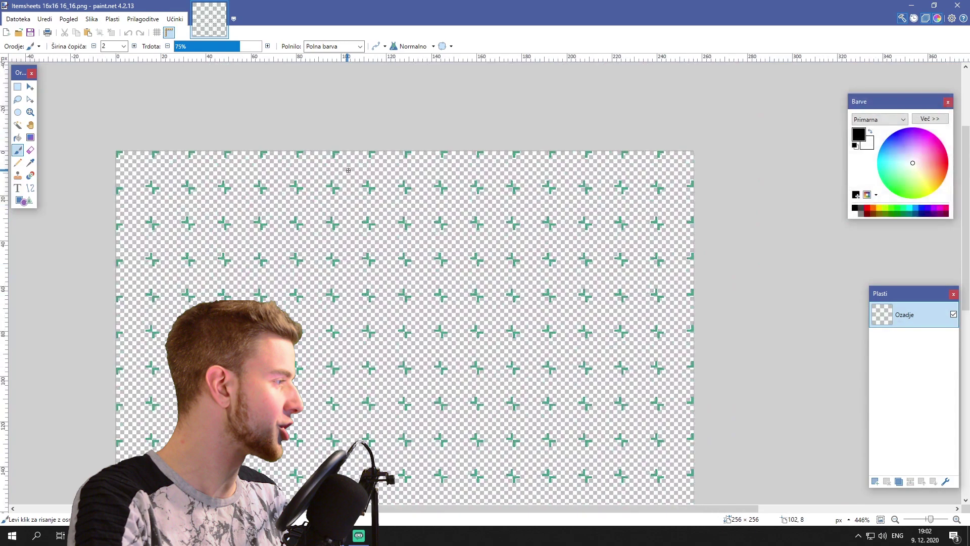
ctrl+scroll(364, 190, up, 3)
click(17, 87)
drag(306, 162, 376, 231)
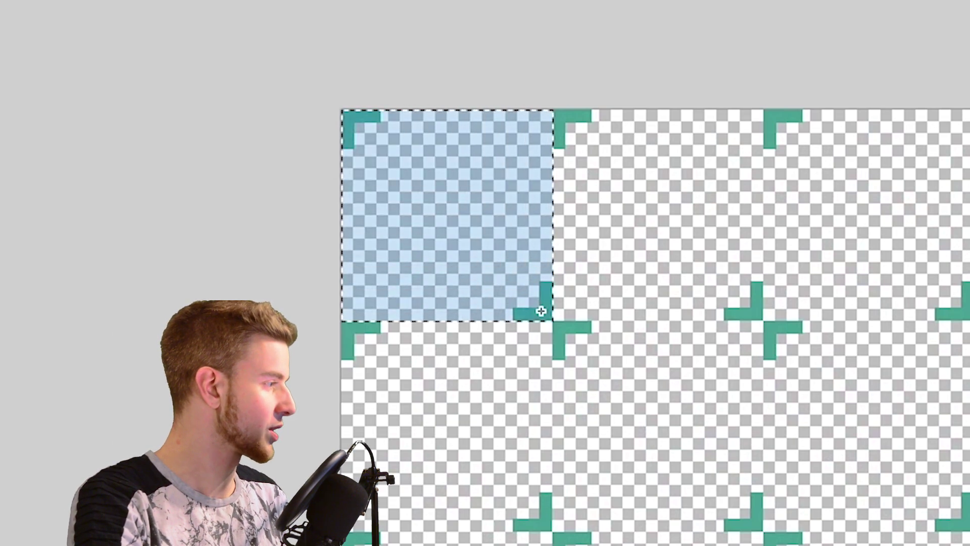
drag(764, 320, 968, 528)
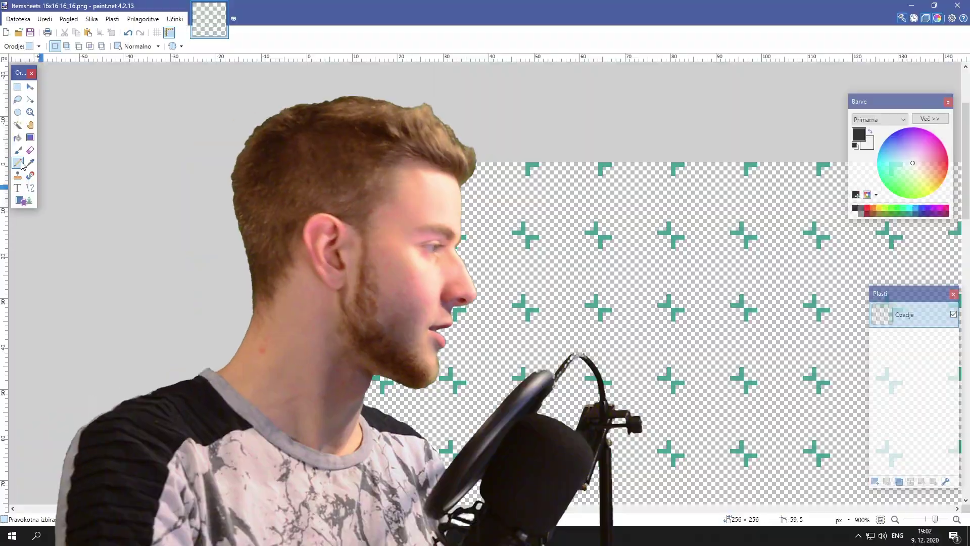
key(ctrl+d)
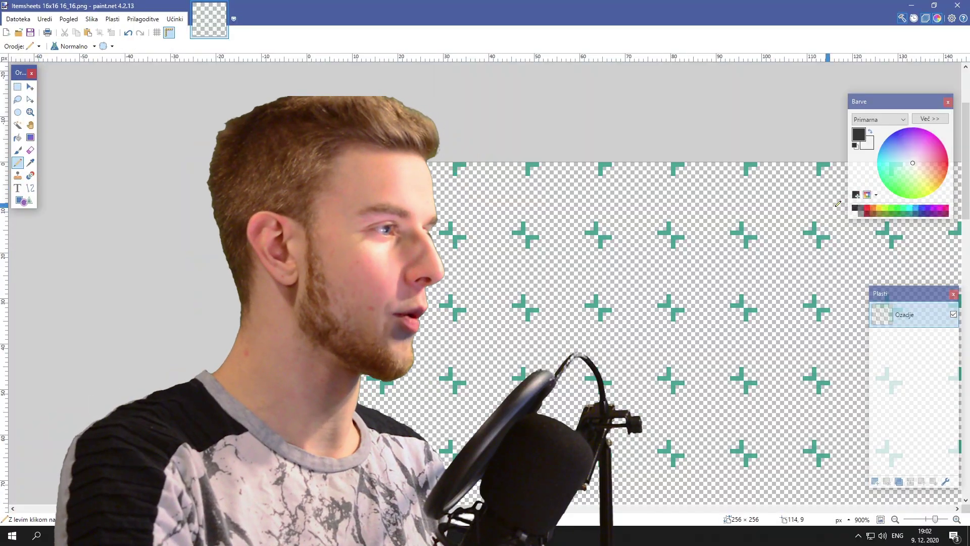
Draw blue and other coloured pixel items into tiles with the Pencil and save the sheet.
key(p)
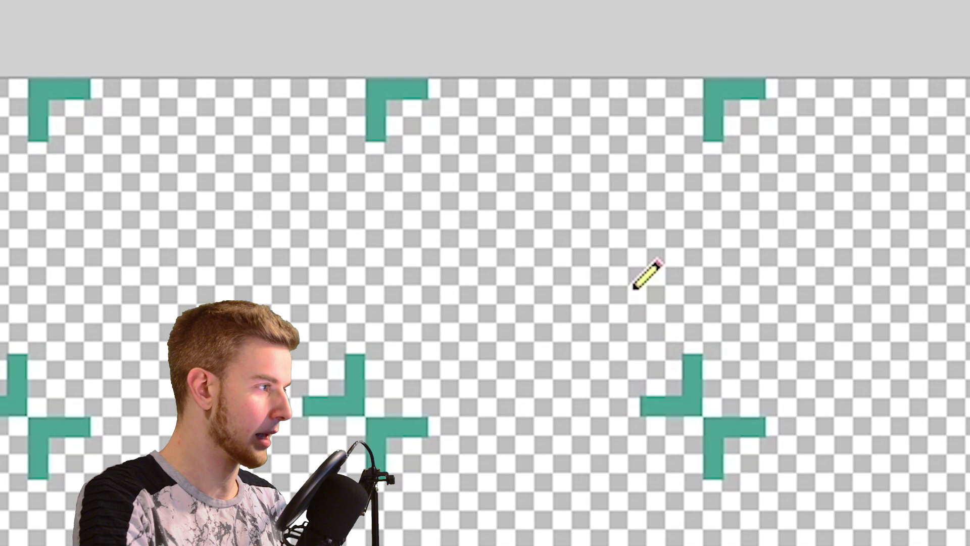
mouse_move(637, 283)
mouse_down()
mouse_move(517, 287)
mouse_move(404, 265)
mouse_move(553, 221)
mouse_up()
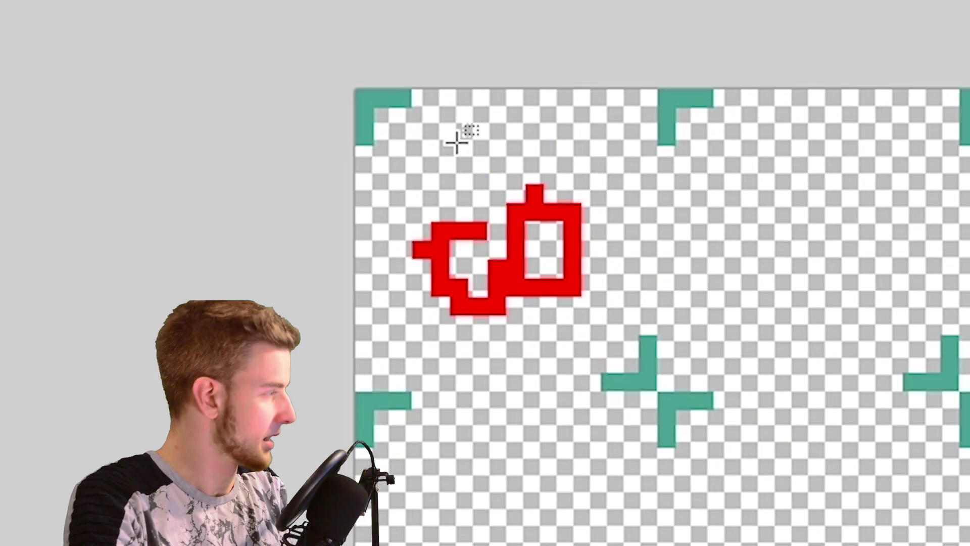
drag(754, 297, 613, 384)
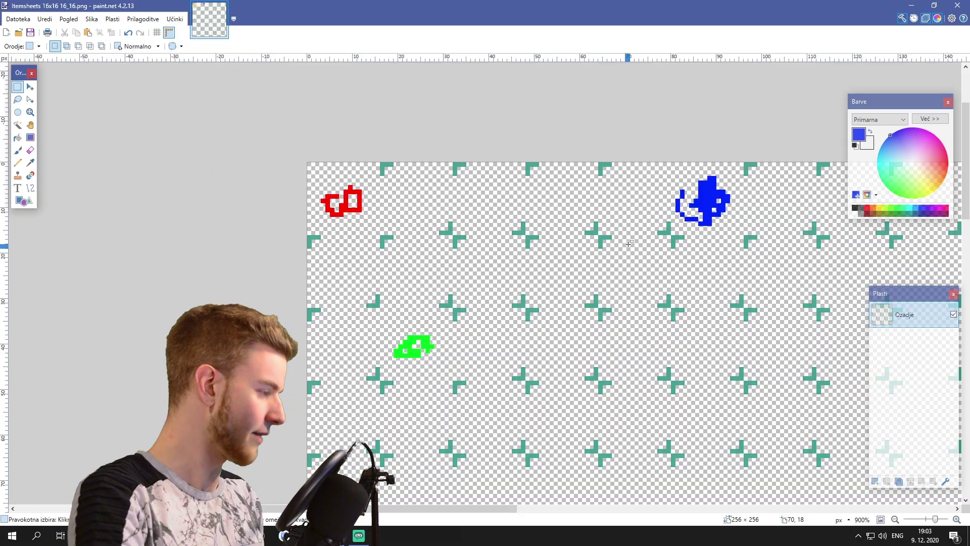
key(ctrl+f)
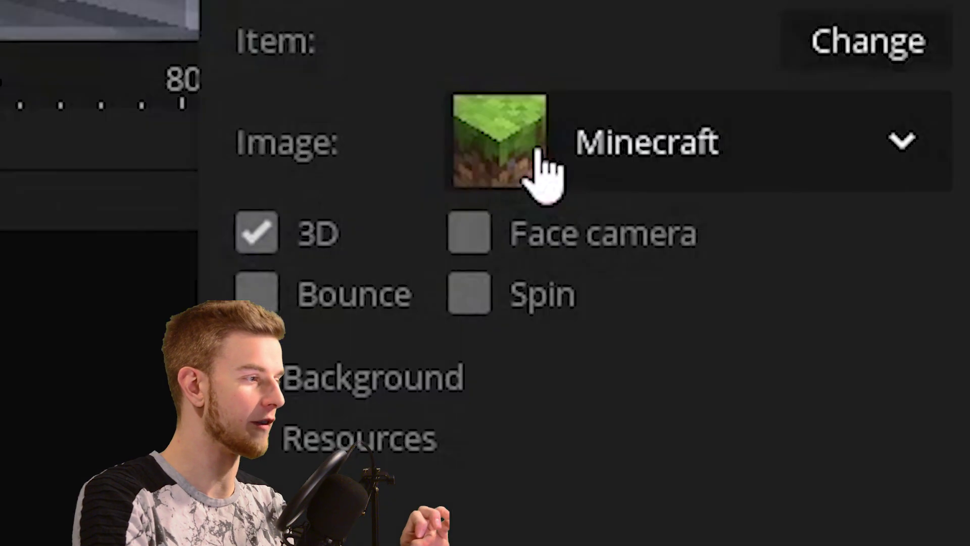
Import the edited Itemsheets file from the Desktop as the item's image.
click(882, 382)
click(595, 258)
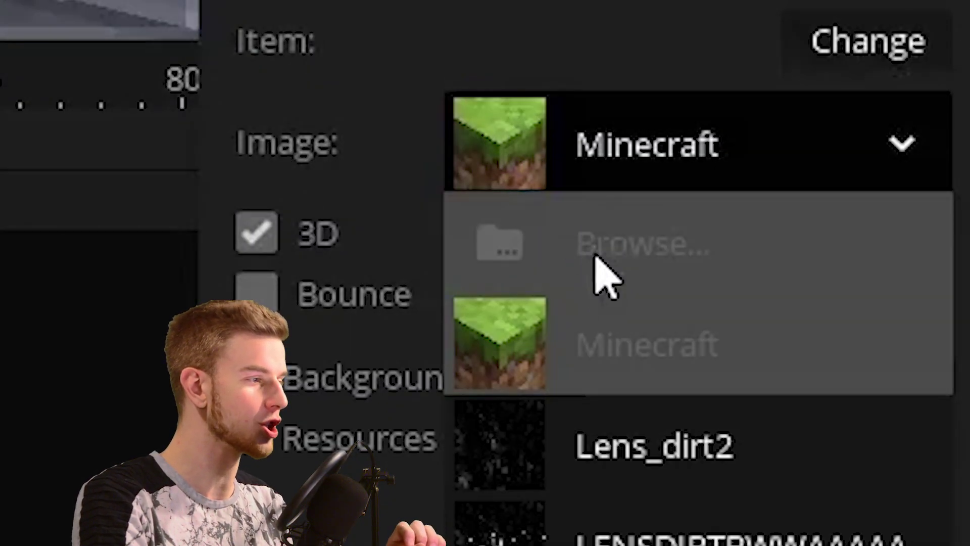
click(230, 232)
double_click(309, 277)
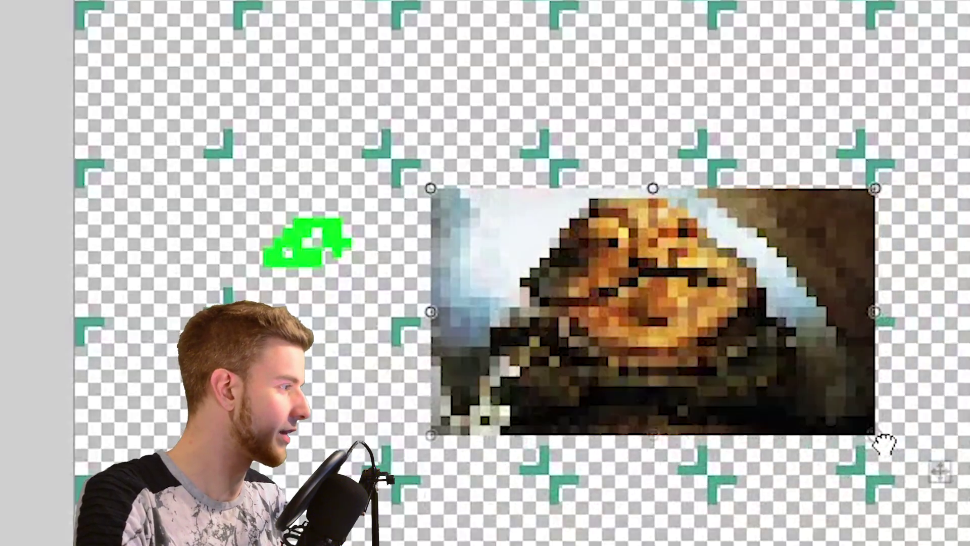
Shrink the pasted Jabba picture and position it inside a single sheet tile.
drag(880, 440, 688, 319)
drag(617, 280, 687, 279)
mouse_move(689, 240)
mouse_down()
mouse_move(690, 210)
mouse_move(699, 221)
mouse_up()
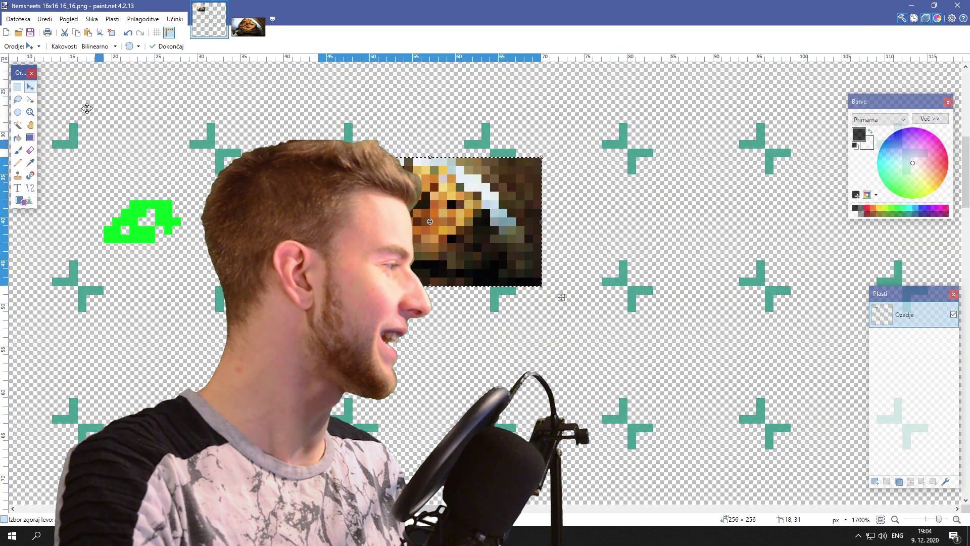
click(18, 86)
drag(229, 122, 368, 188)
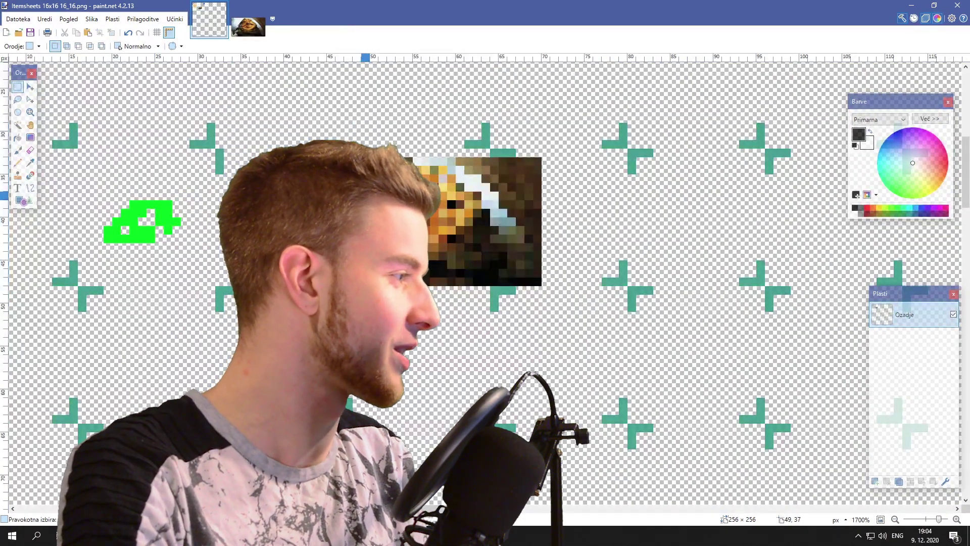
drag(392, 158, 392, 158)
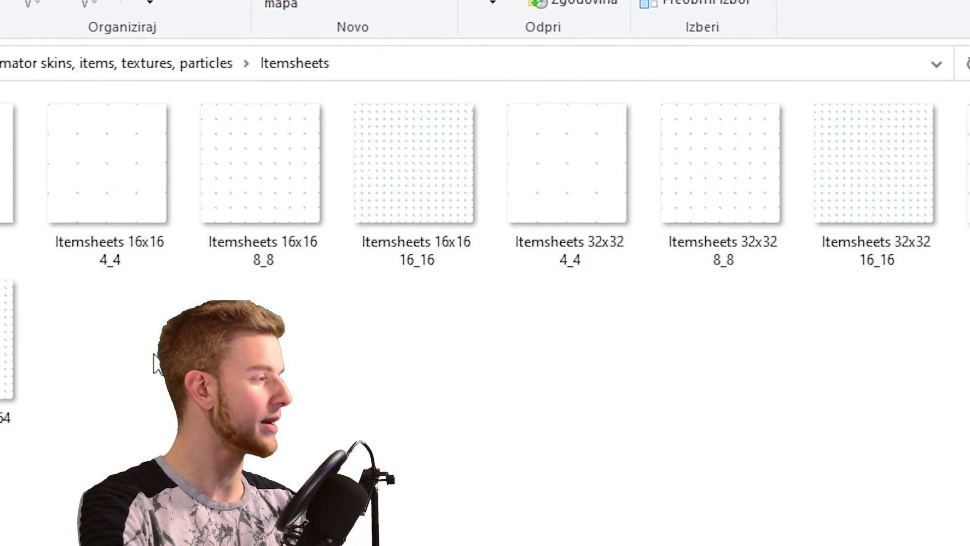
Pick the Itemsheets 32x32 16_16 sheet, then select one 16-pixel tile from the sheet corner.
drag(368, 405, 842, 407)
click(770, 487)
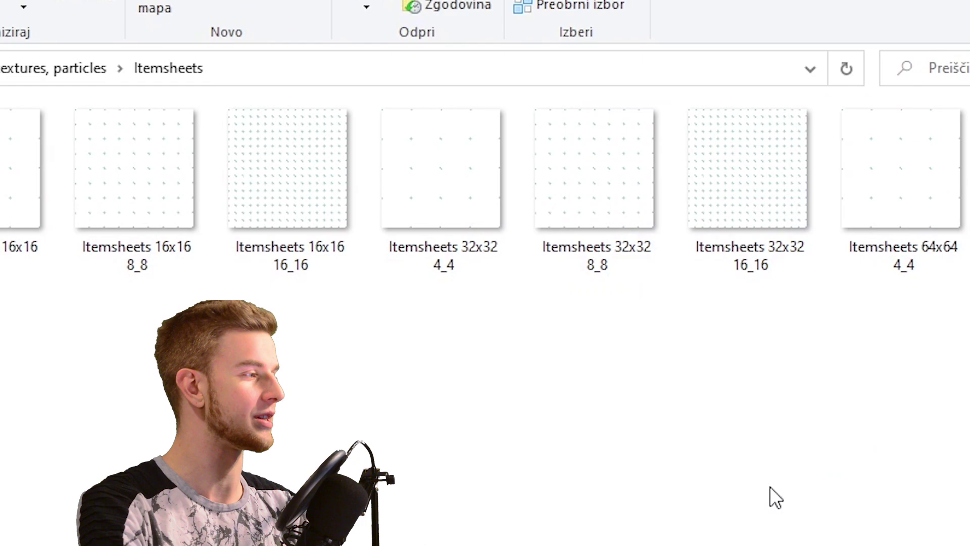
drag(722, 394, 782, 266)
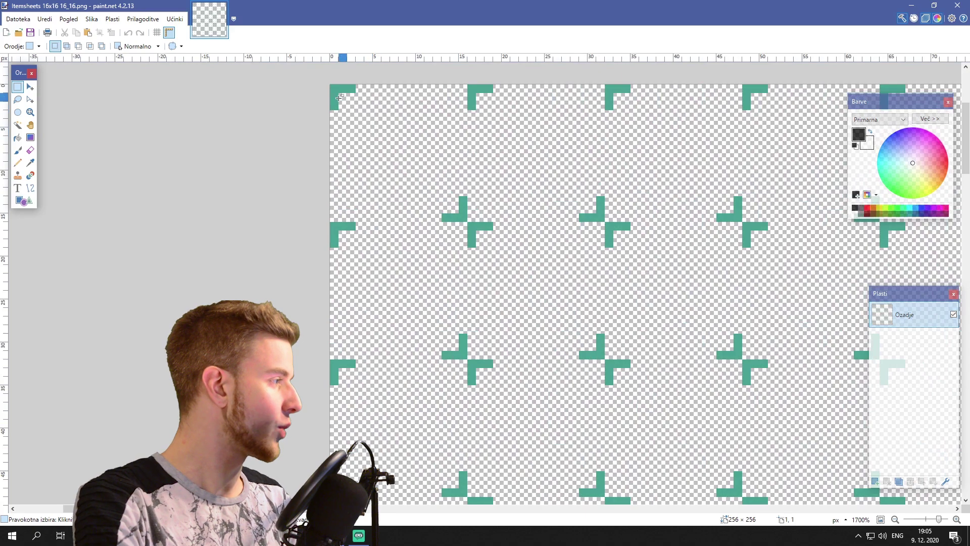
drag(338, 98, 460, 213)
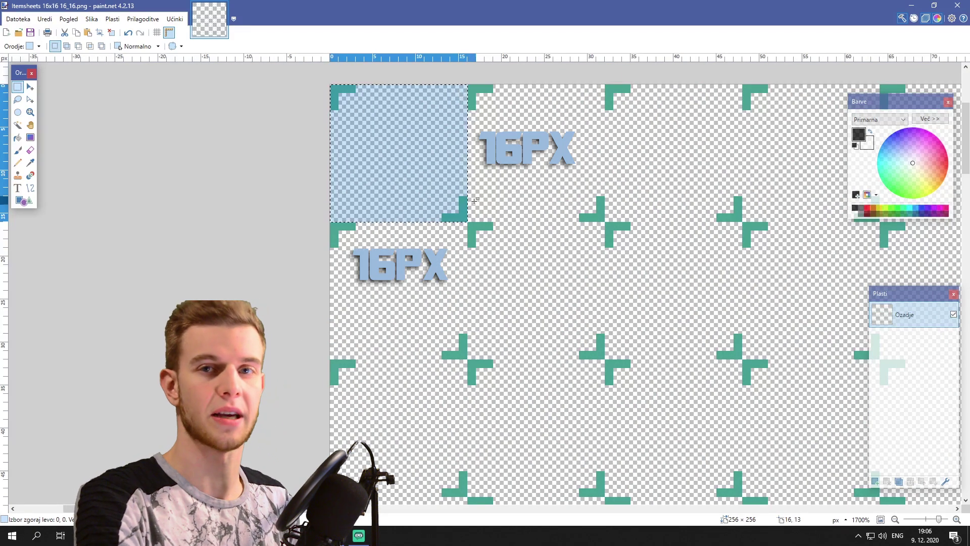
ctrl+scroll(475, 200, down, 10)
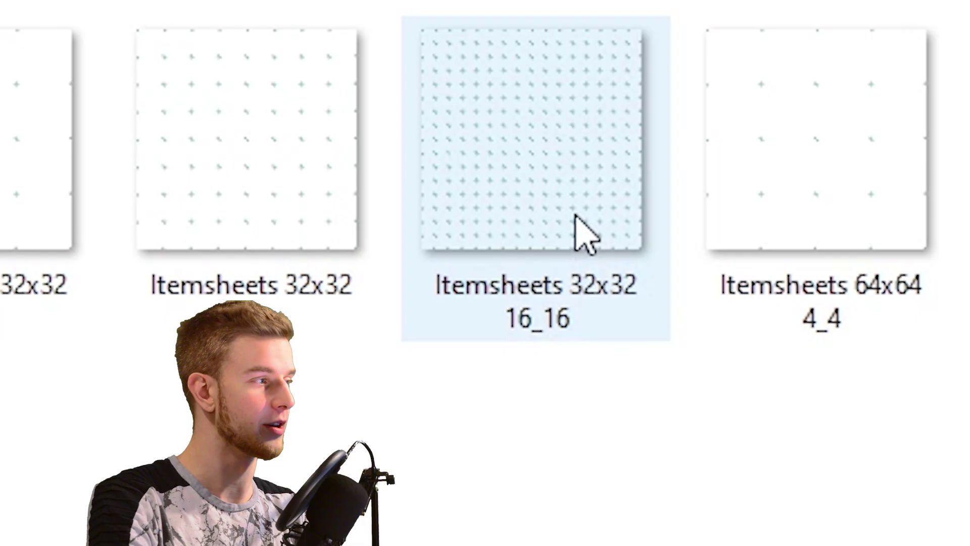
Open the Itemsheets 16x16 4_4 and 8_8 sheets together in paint.net for editing.
right_click(586, 235)
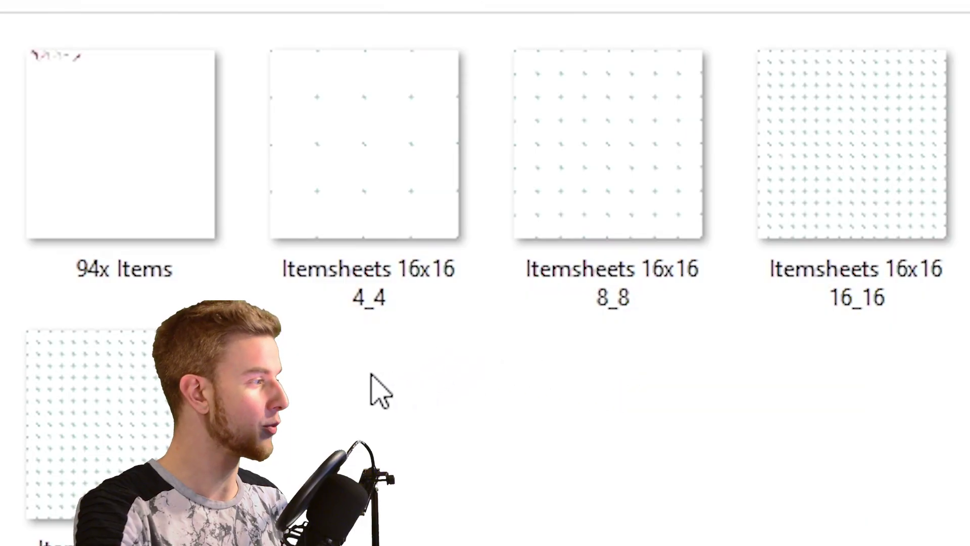
drag(377, 389, 642, 408)
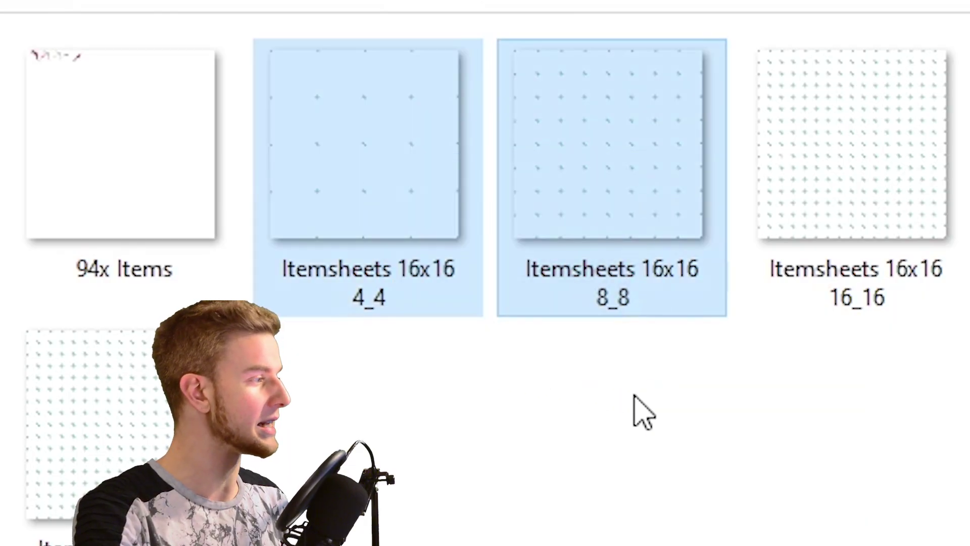
right_click(606, 177)
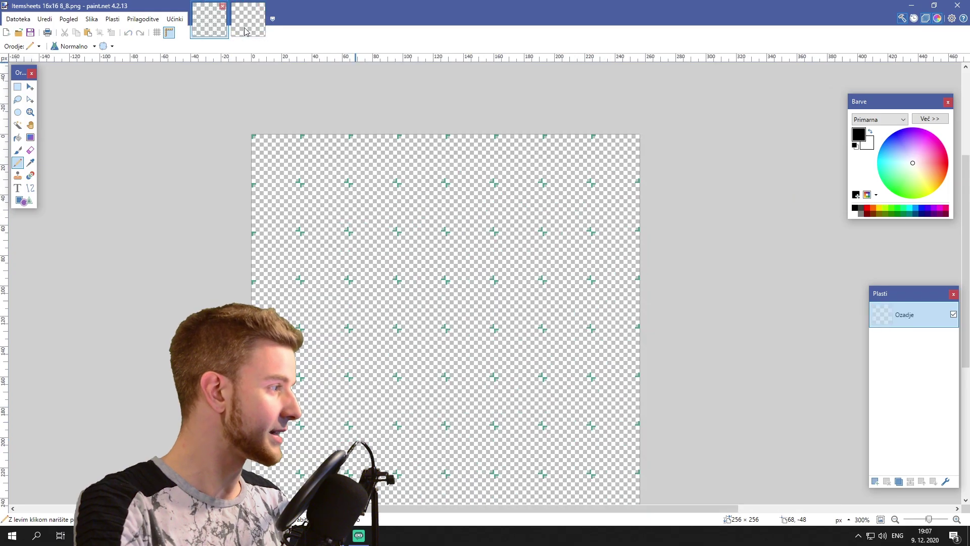
click(246, 31)
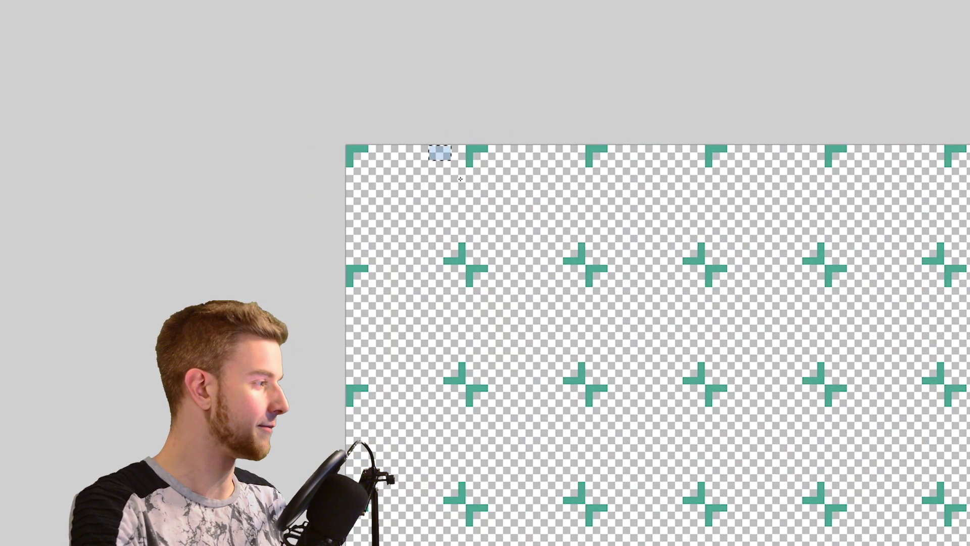
Cut one grid column, then mark out the top row and left column of squares.
drag(428, 145, 512, 386)
key(ctrl+x)
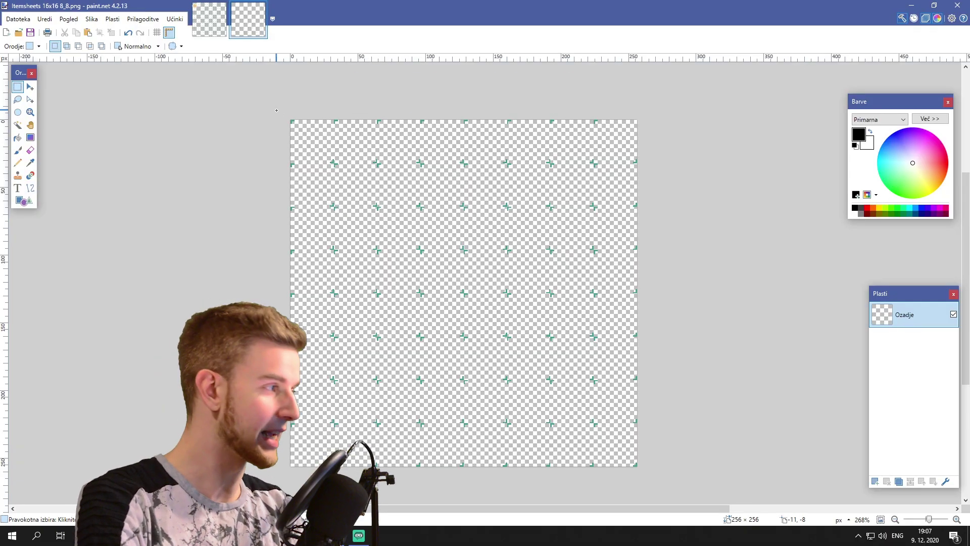
drag(276, 110, 603, 172)
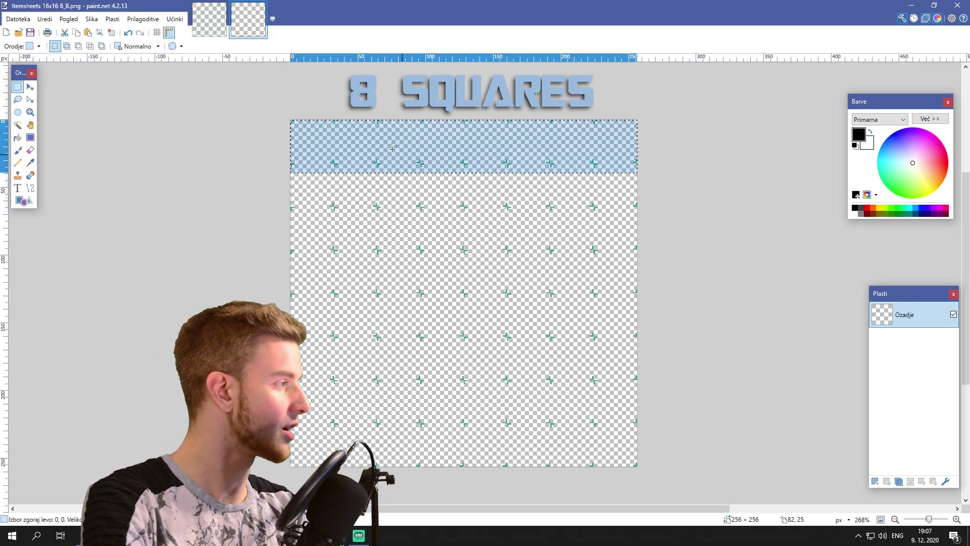
drag(290, 120, 345, 466)
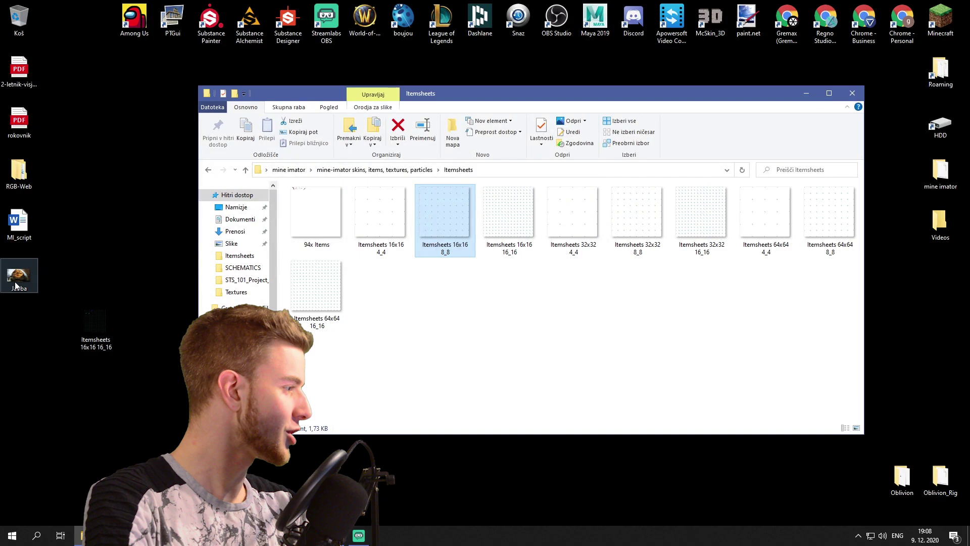
Open the Itemsheets 16x16 4_4 sheet in paint.net via Edit.
click(19, 276)
click(381, 312)
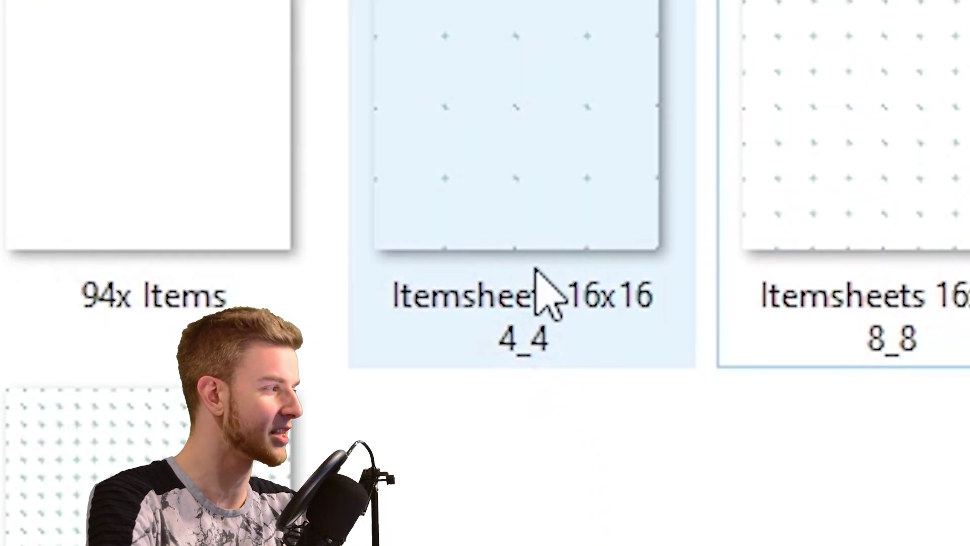
right_click(556, 220)
click(670, 167)
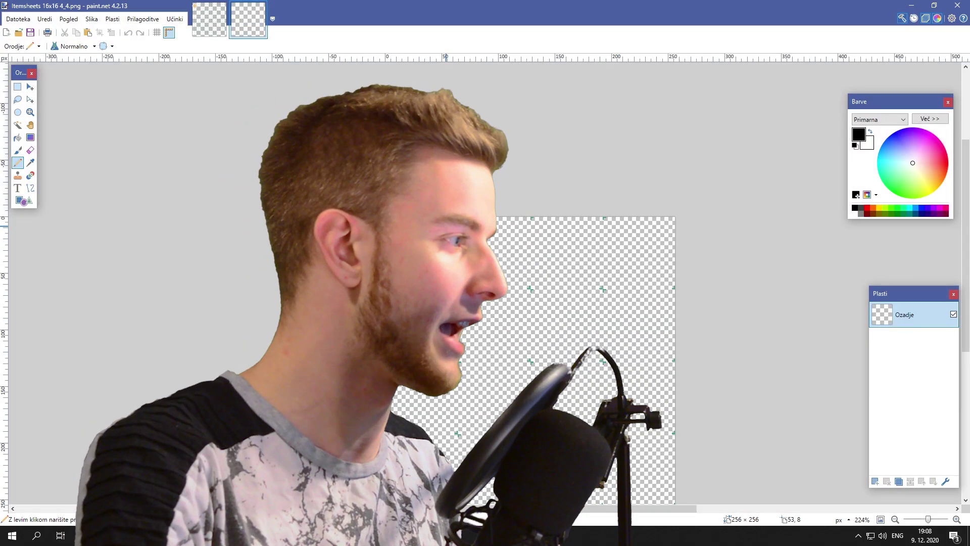
Paste the Jabba picture into the first, top-left square of the 4_4 sheet.
ctrl+scroll(504, 246, up, 6)
key(ctrl+v)
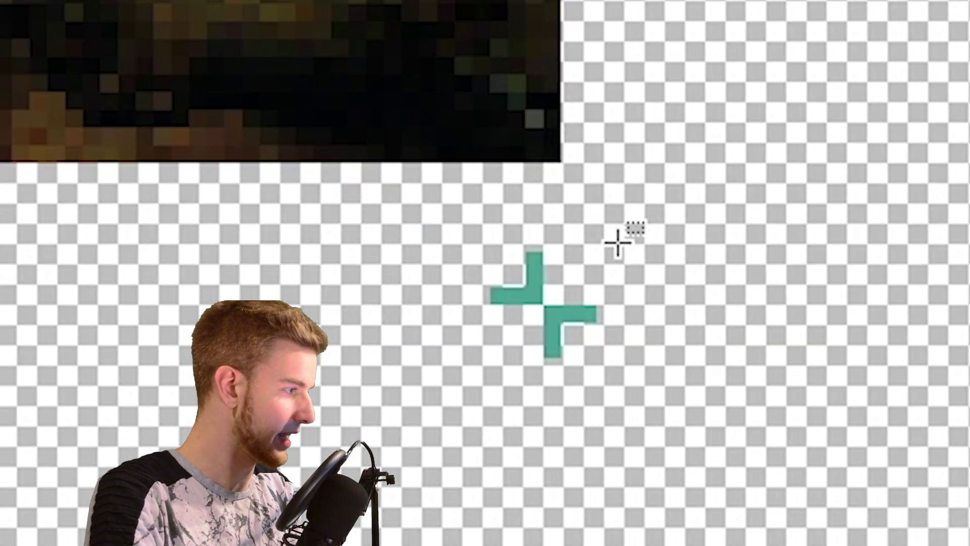
drag(633, 217, 468, 286)
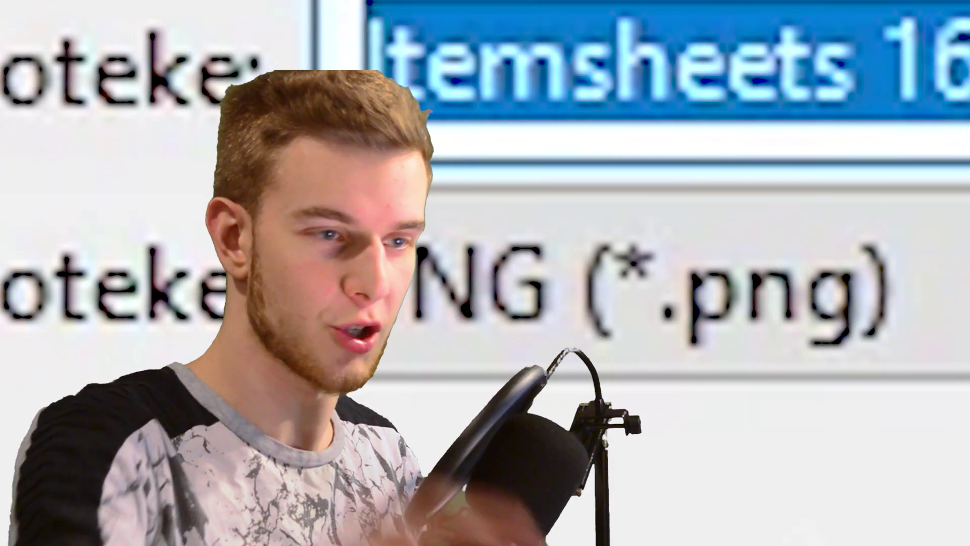
text(B)
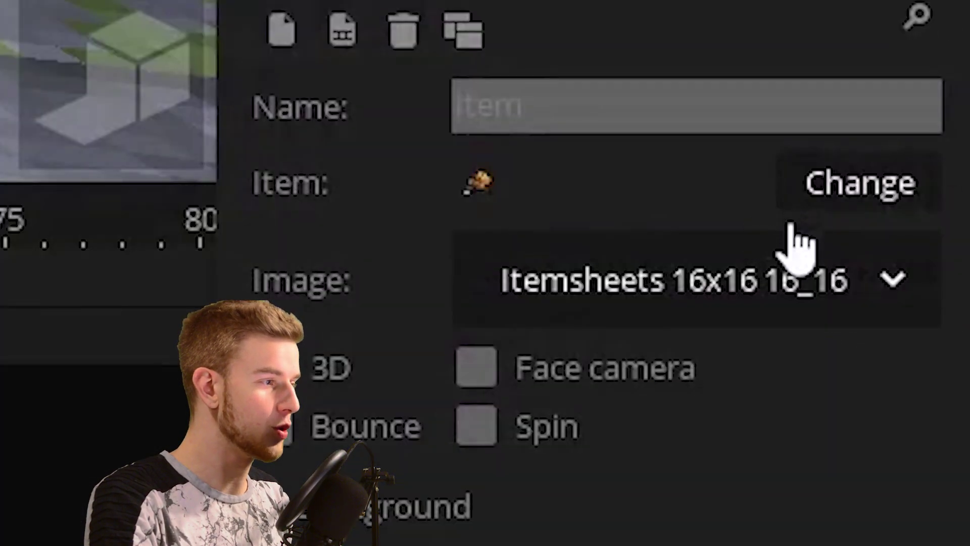
Import the newly saved sheet as the item image with 4 items across and 4 down.
click(899, 380)
click(901, 396)
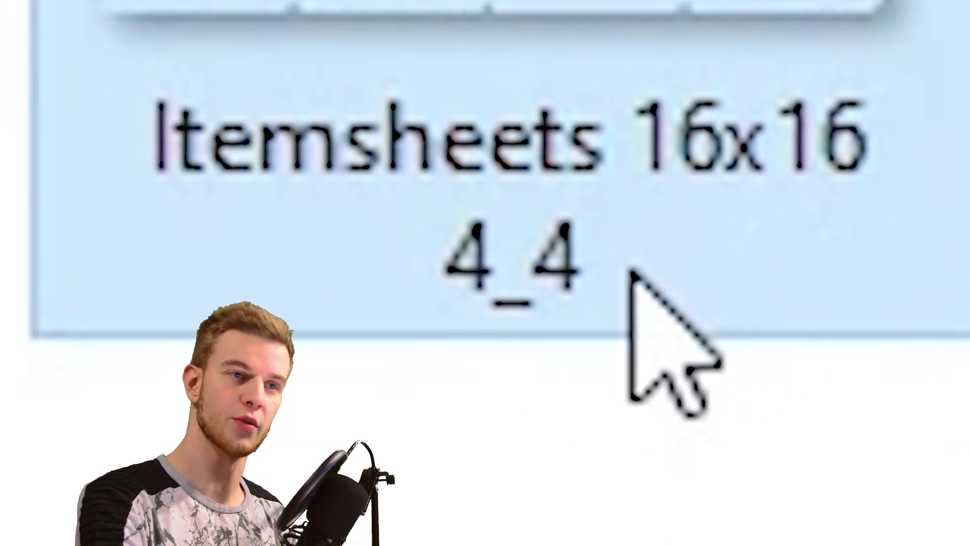
click(546, 427)
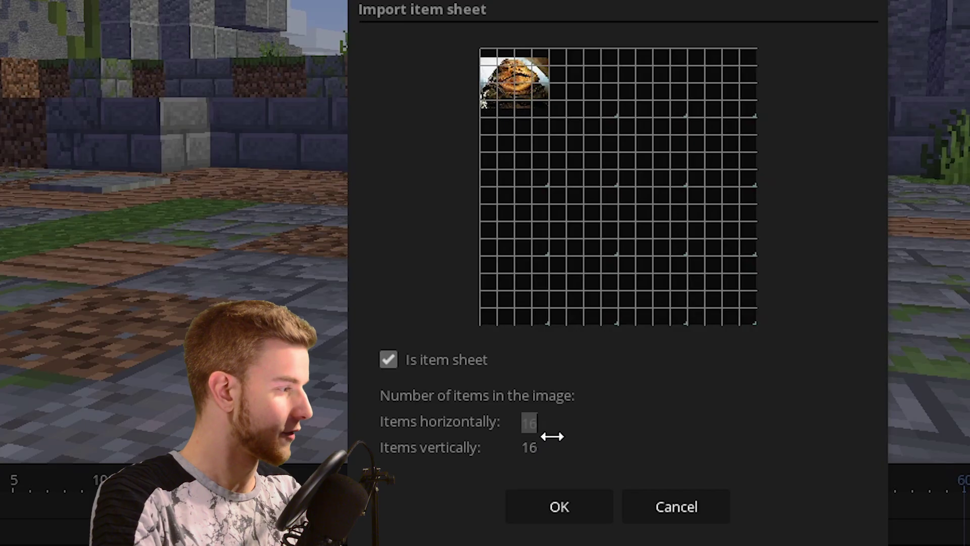
text(4)
click(537, 452)
text(4)
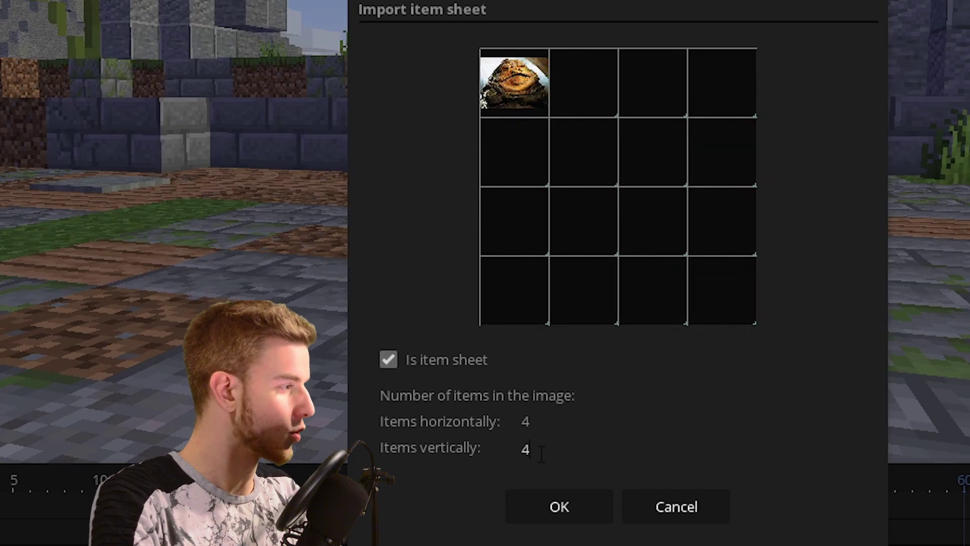
click(560, 507)
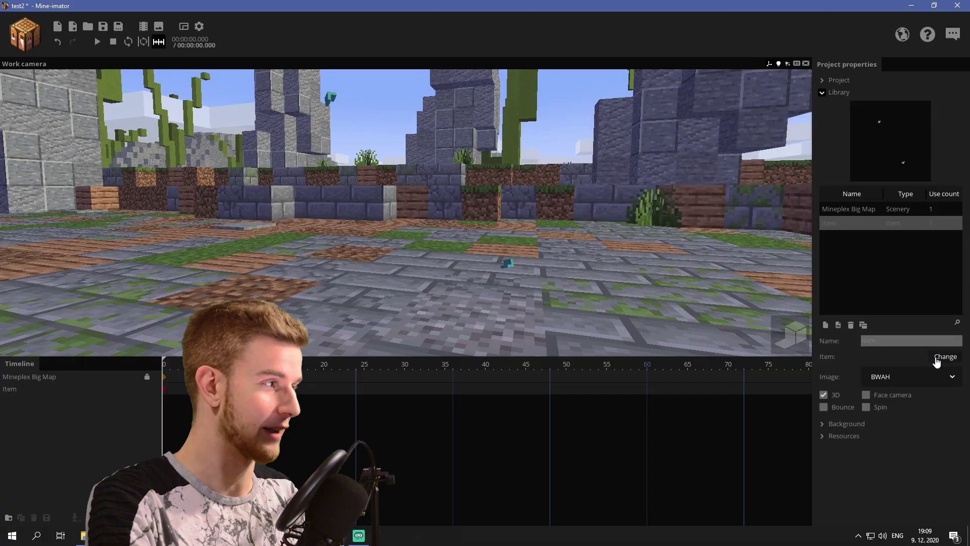
Choose the Jabba item from the imported sheet and bring the camera closer to it.
click(689, 109)
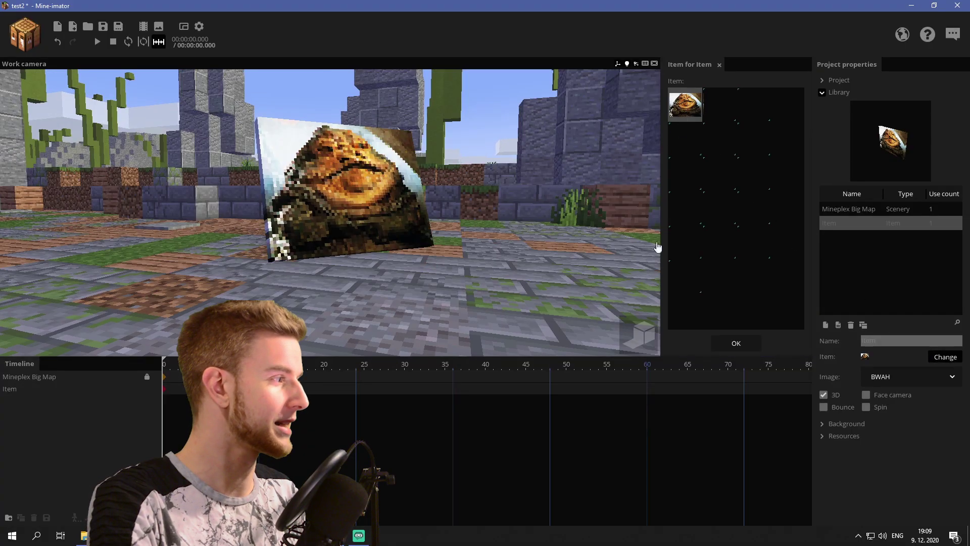
click(735, 344)
middle_drag(729, 350, 688, 339)
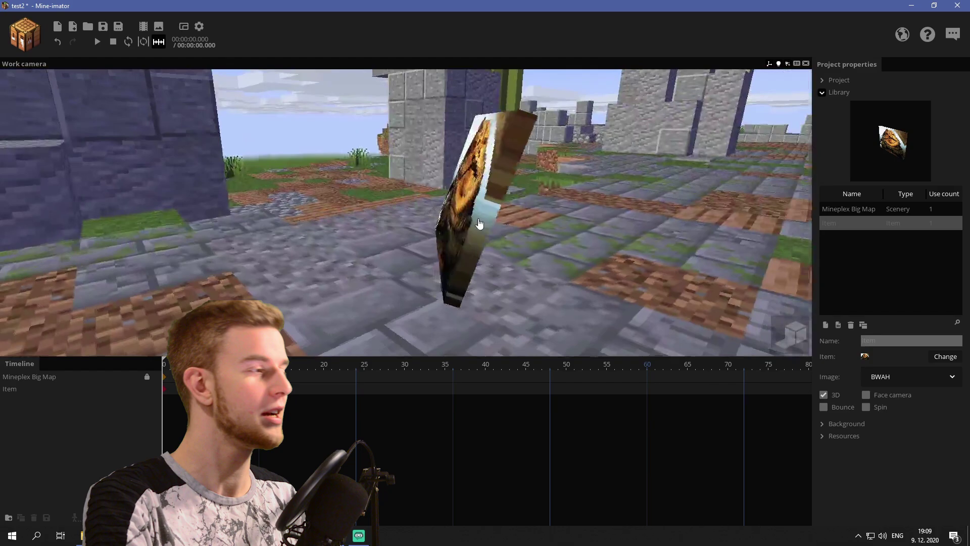
drag(255, 188, 601, 263)
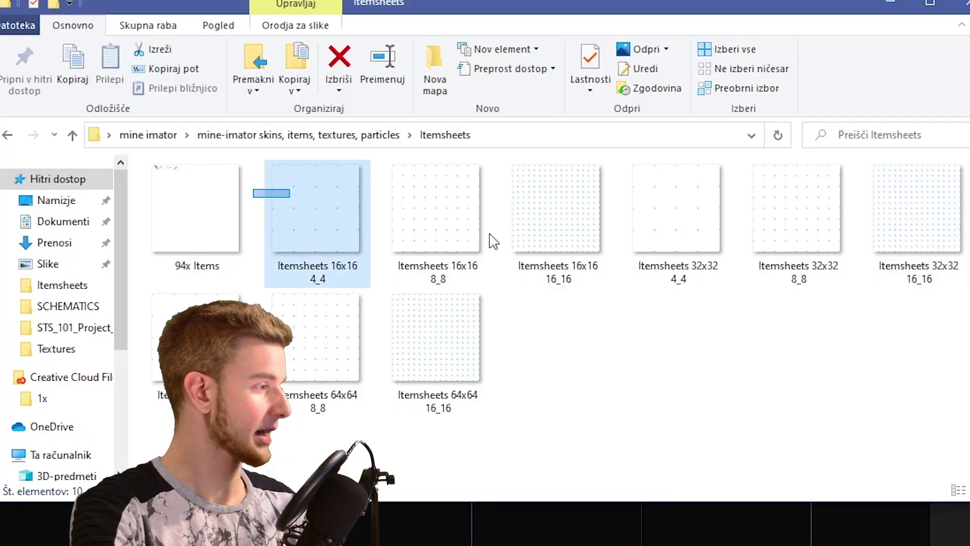
Marquee-select the three 32x32 sheets, then the three 64x64 (1024 × 1024) sheets.
drag(660, 335, 948, 230)
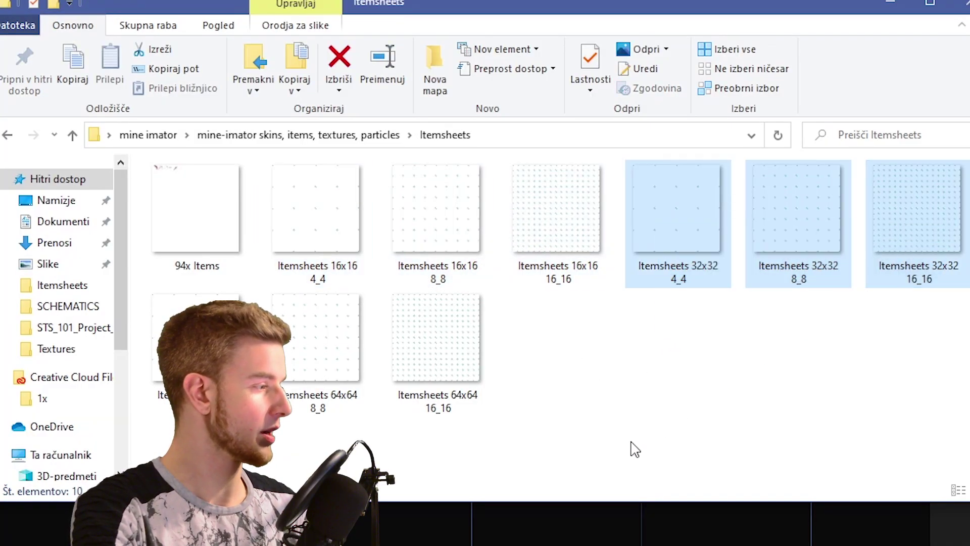
drag(532, 451, 137, 289)
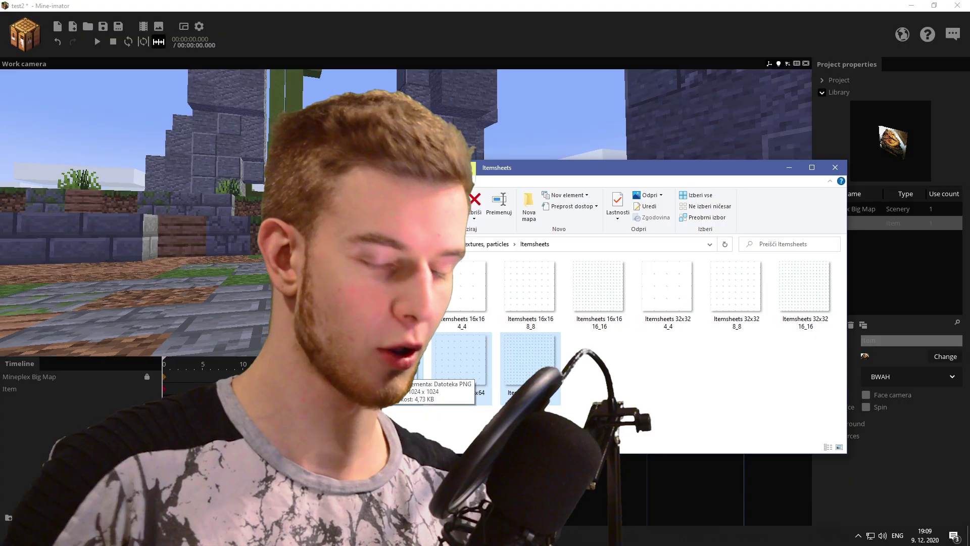